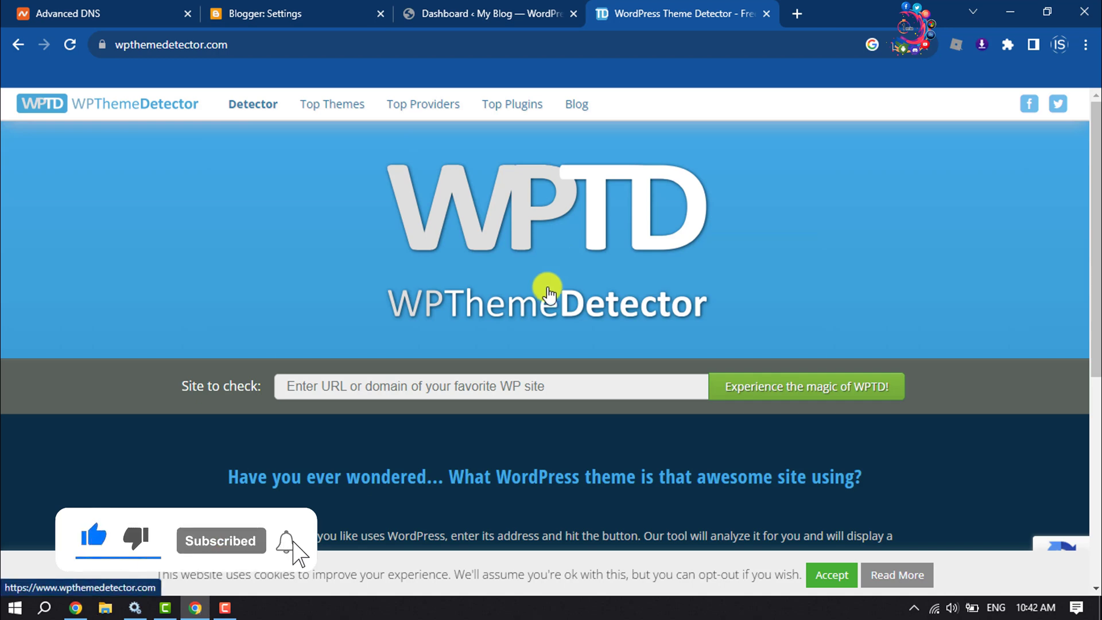
- Run WPThemeDetector on howto1minute25.com and confirm it reports the Twenty Twenty-Three theme
right_click(434, 390)
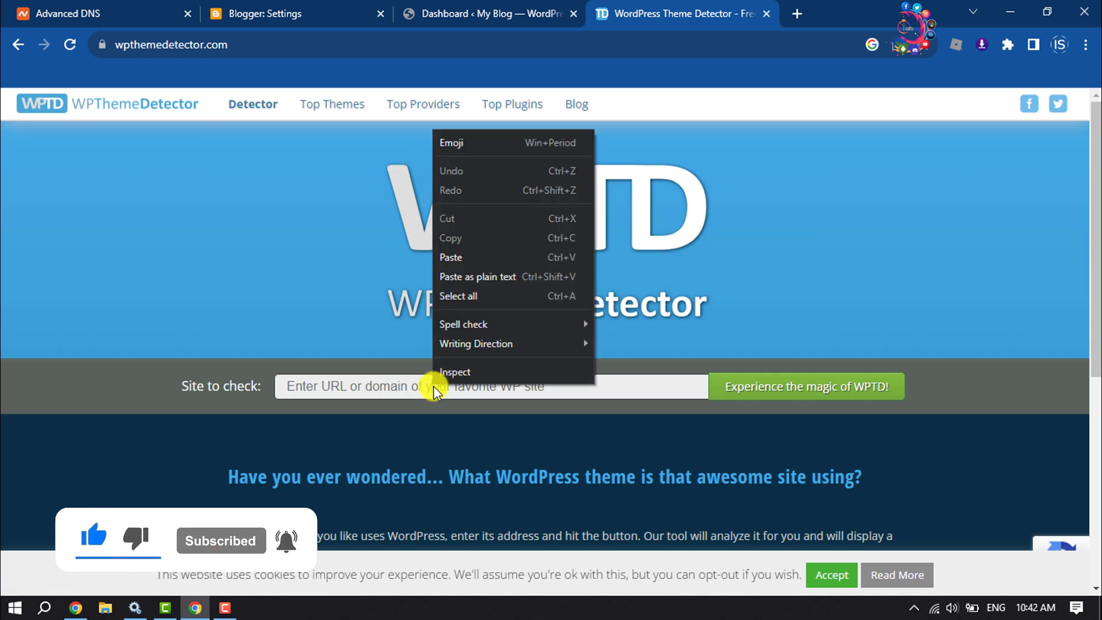
click(445, 258)
key(ctrl+a)
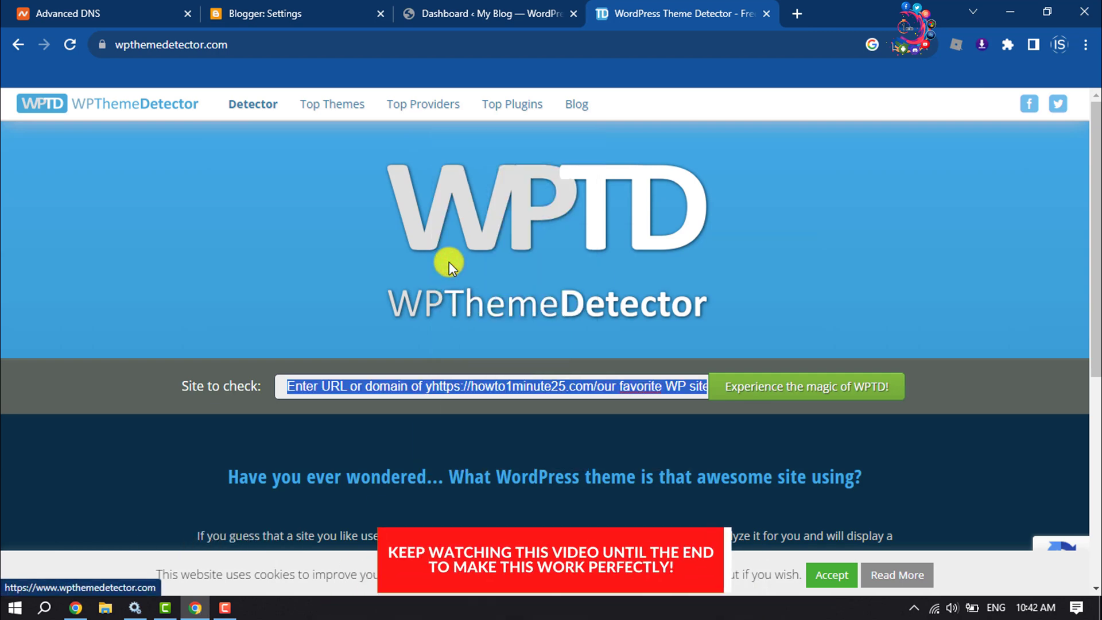
text(https://howto1minute25.com/)
click(812, 384)
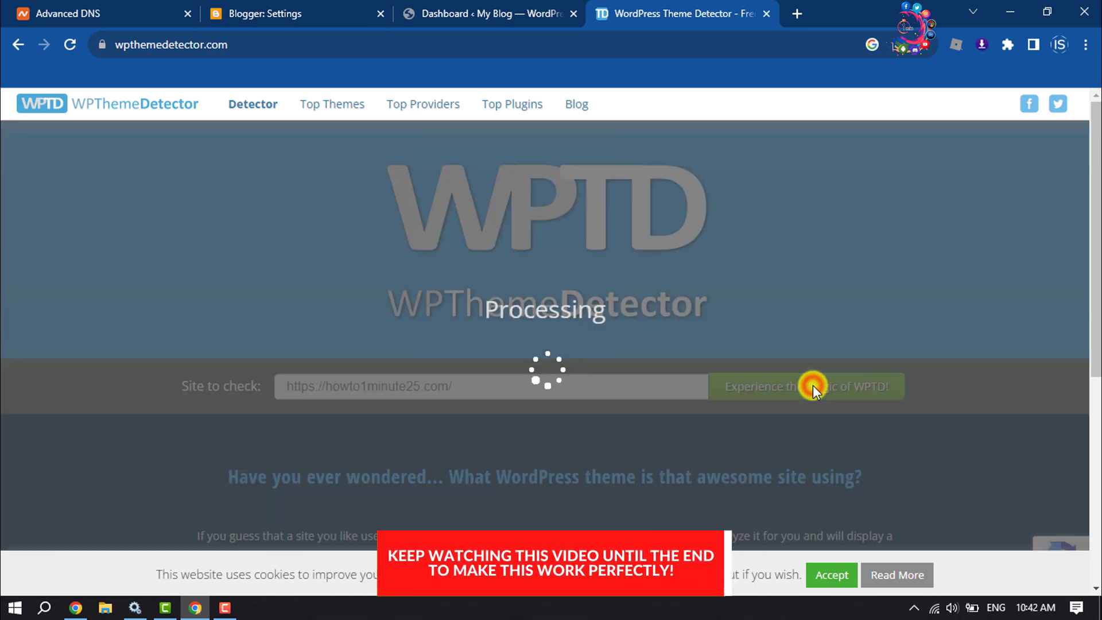
scroll(732, 442, down, 3)
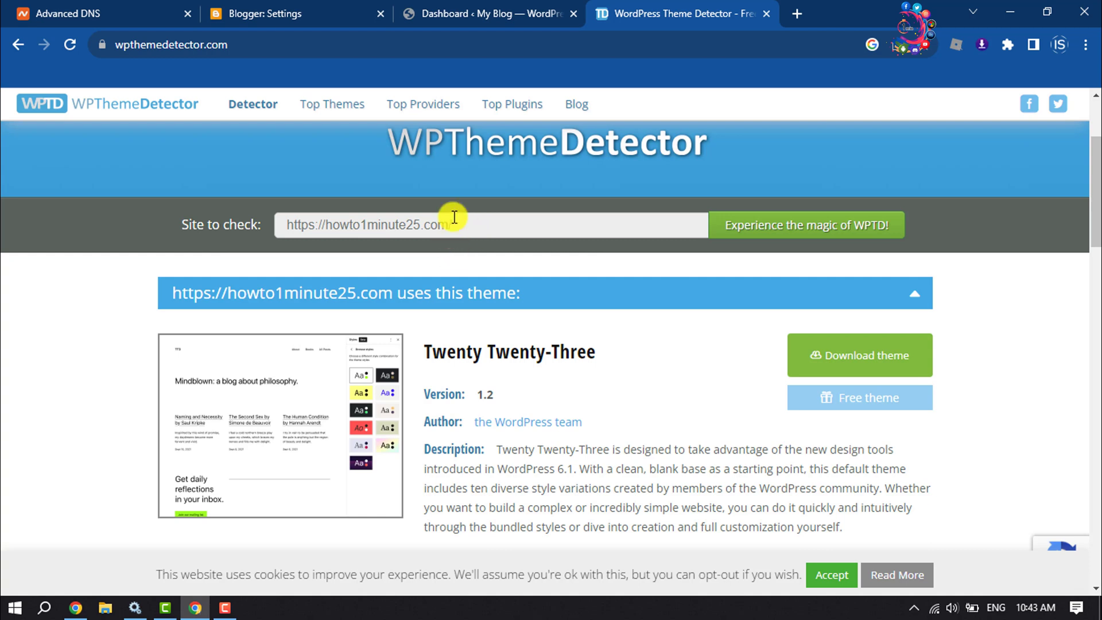
scroll(459, 318, up, 3)
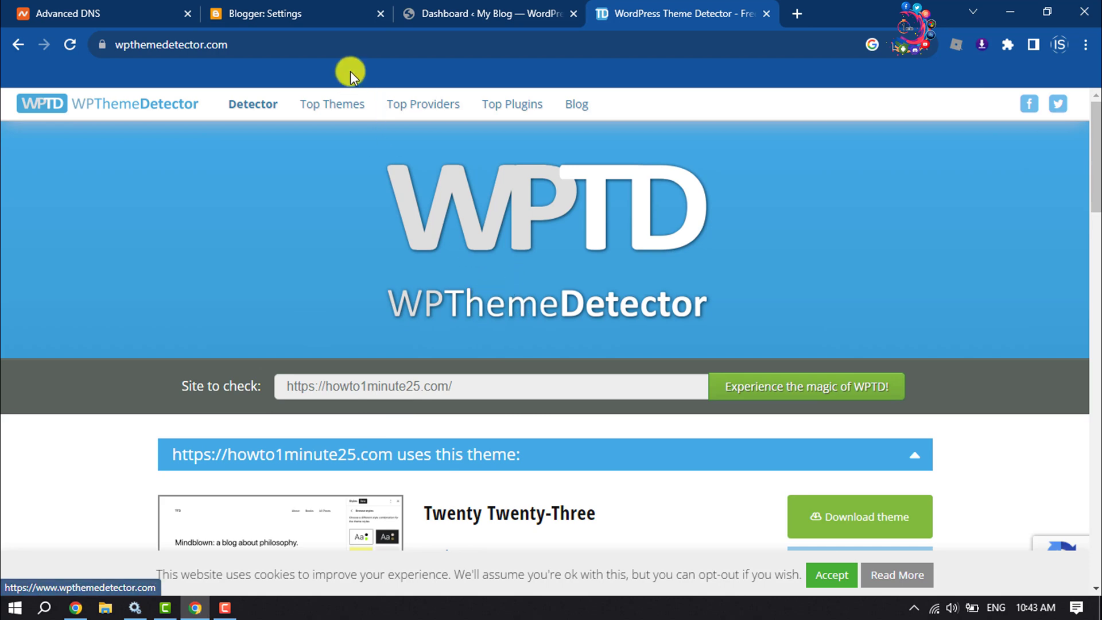
- Search the plugin directory for 'hide my wp gh', then install and activate Hide My WP Ghost
click(477, 11)
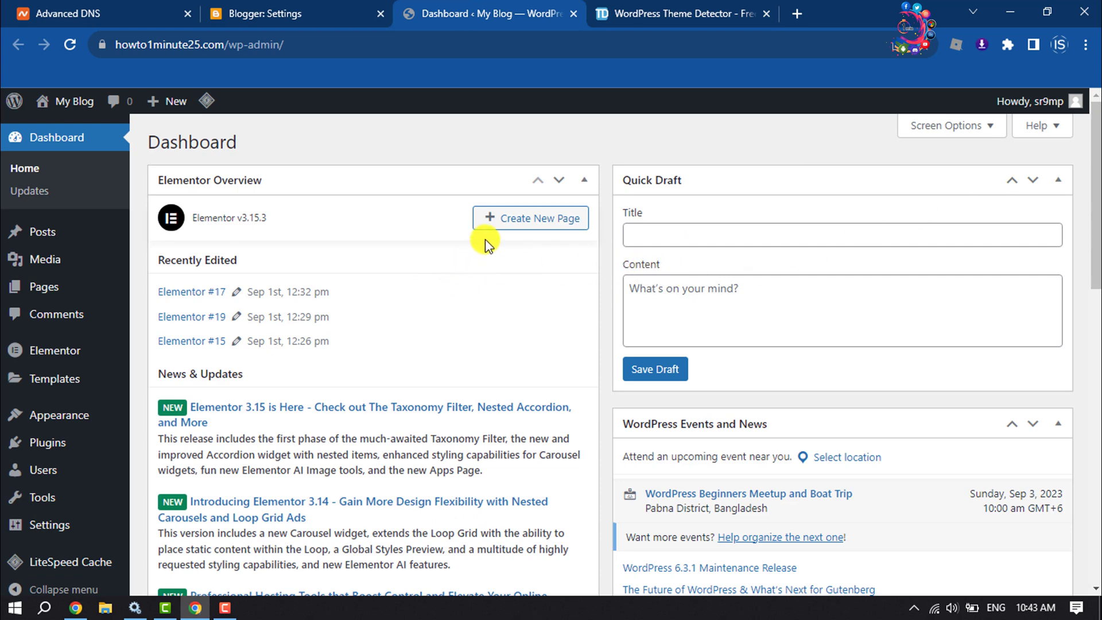
mouse_move(49, 442)
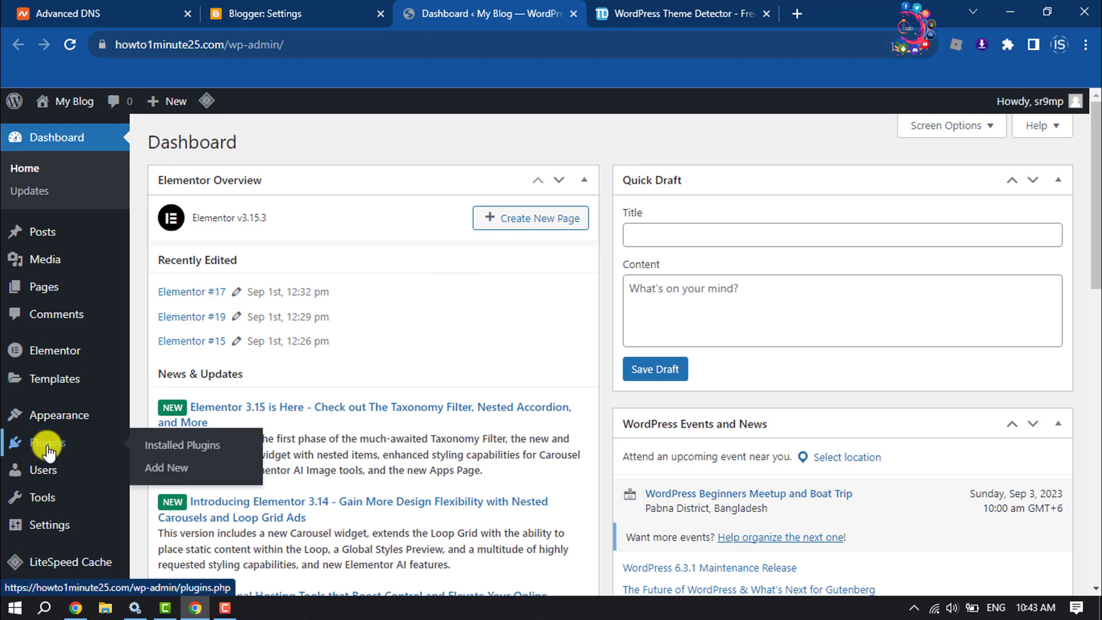
click(169, 474)
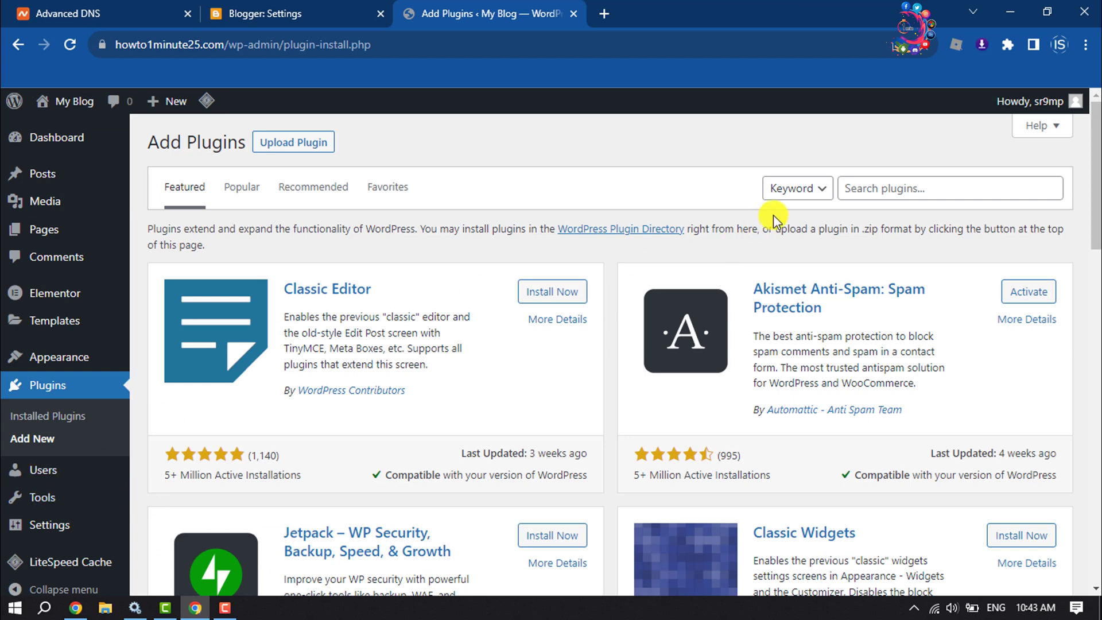
click(872, 188)
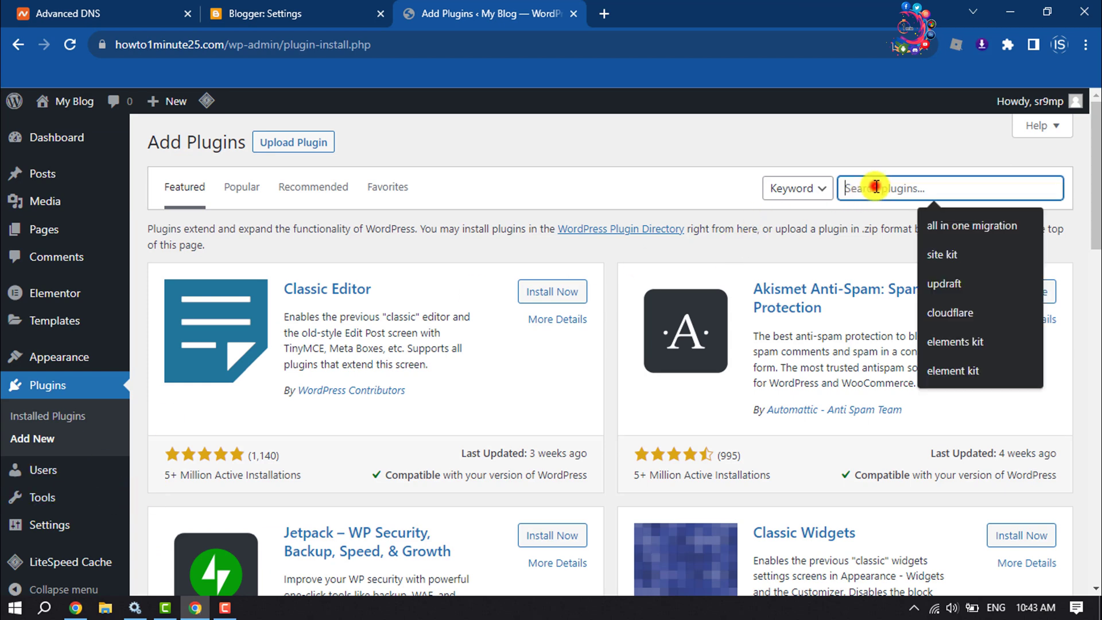
text(hide my w)
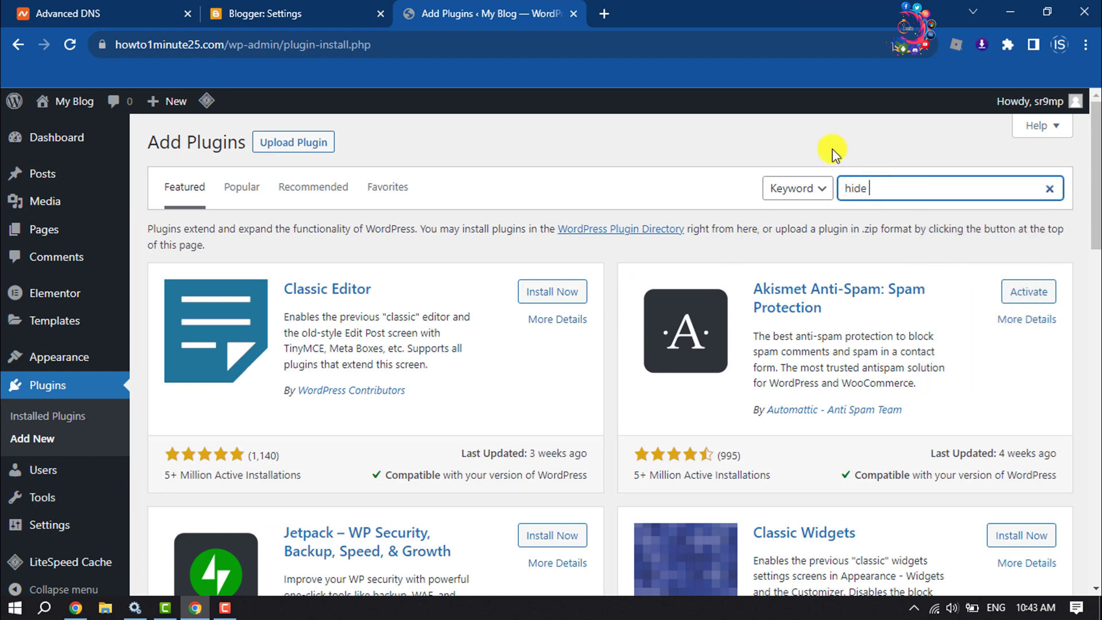
text(p ghost)
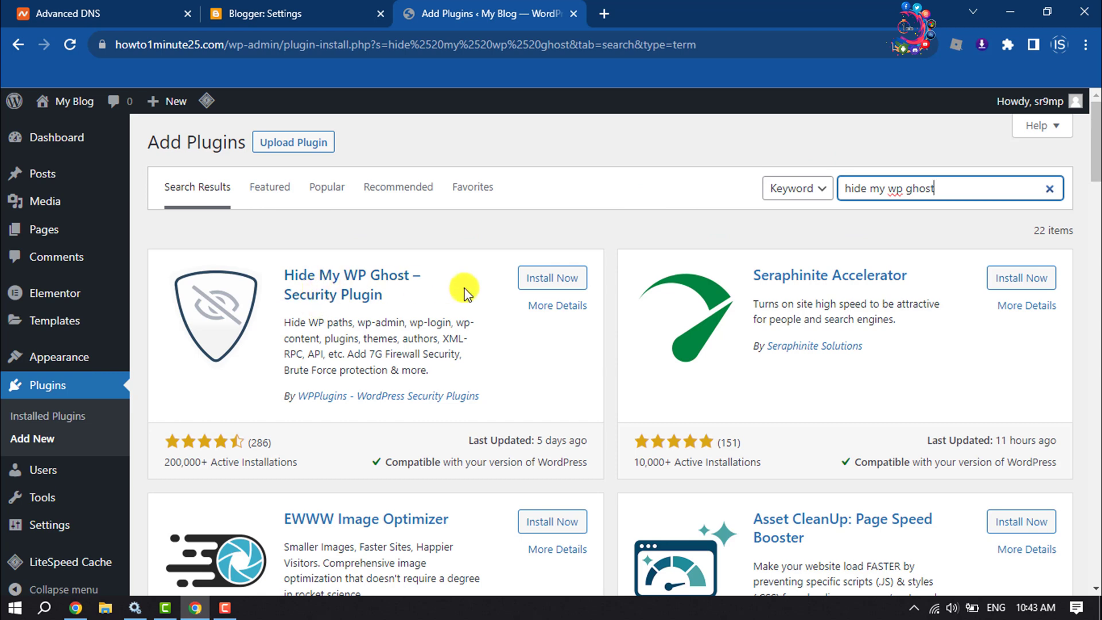
click(532, 282)
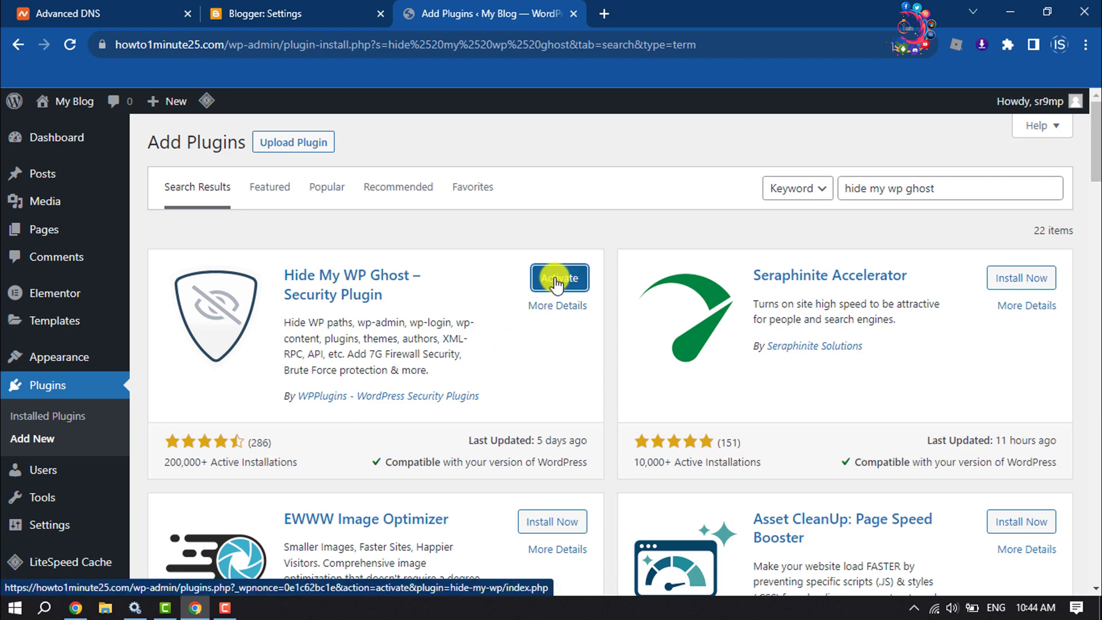
click(556, 280)
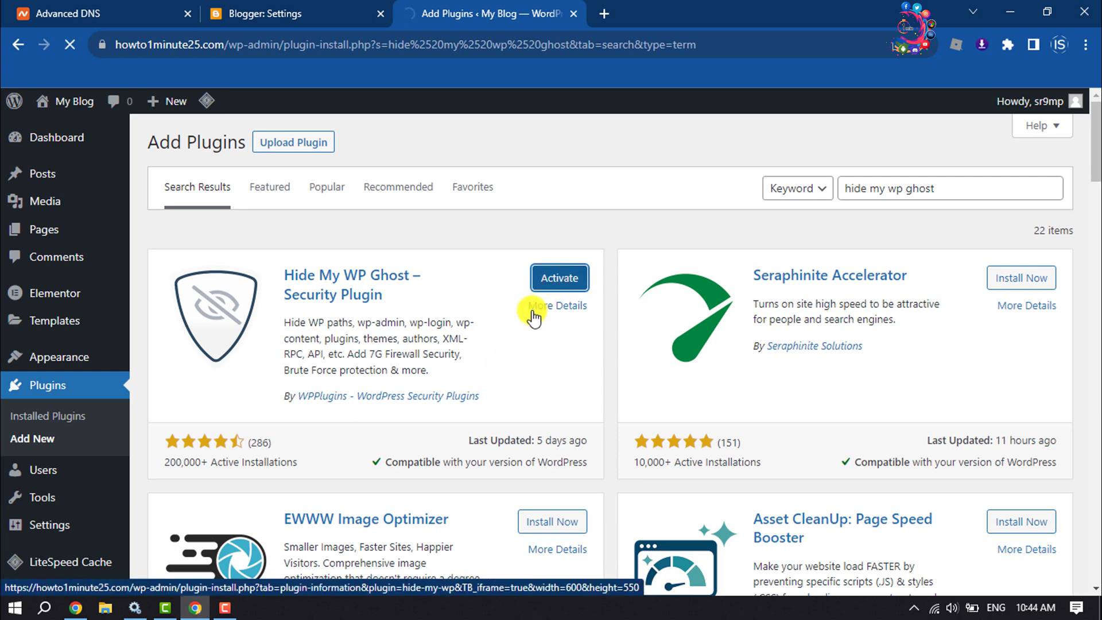
- Open the Hide My WP Ghost Overview and skip the free token activation
scroll(528, 314, down, 3)
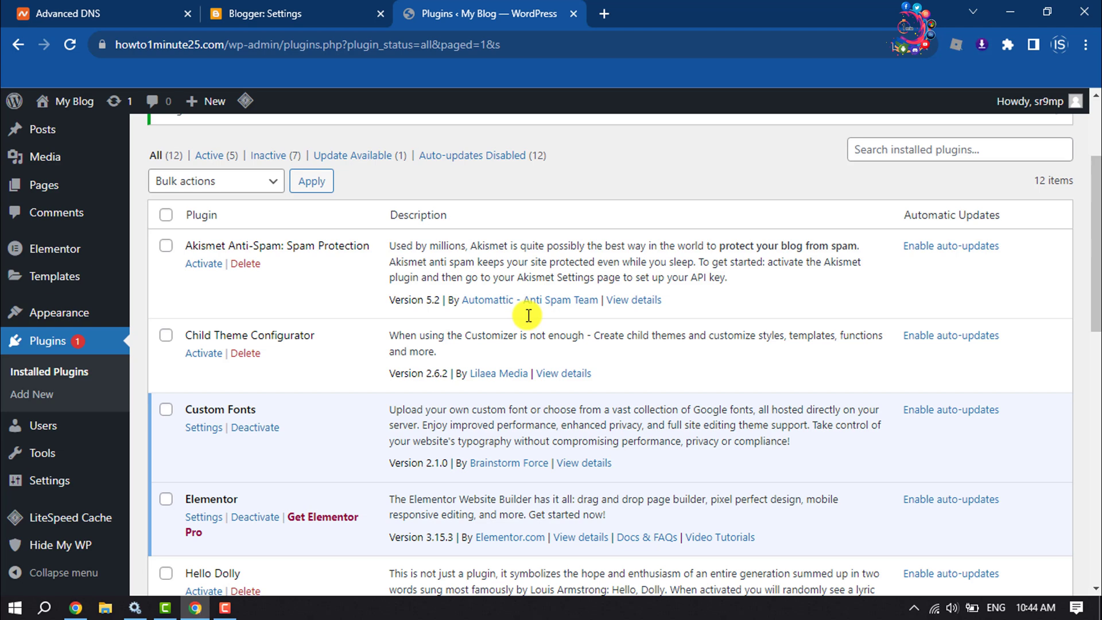
mouse_move(49, 539)
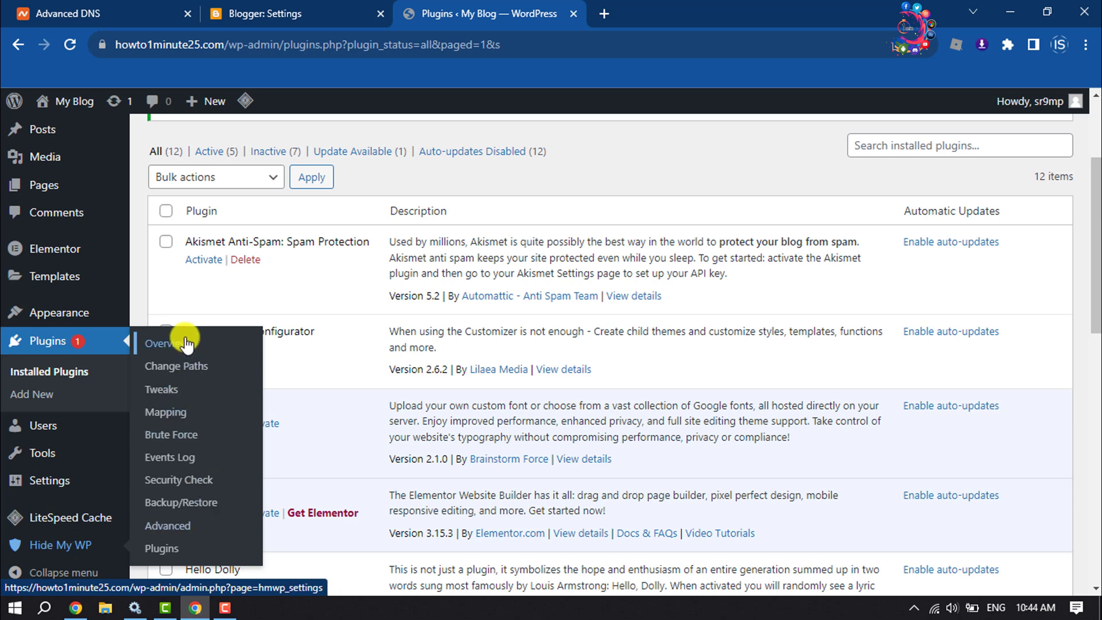
click(191, 347)
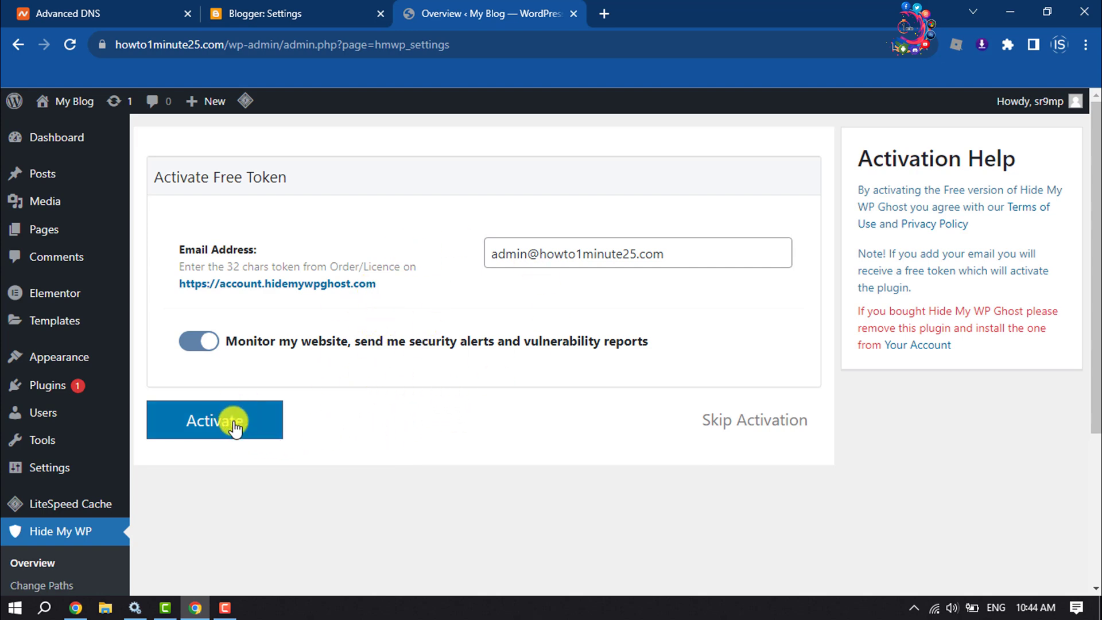
click(740, 426)
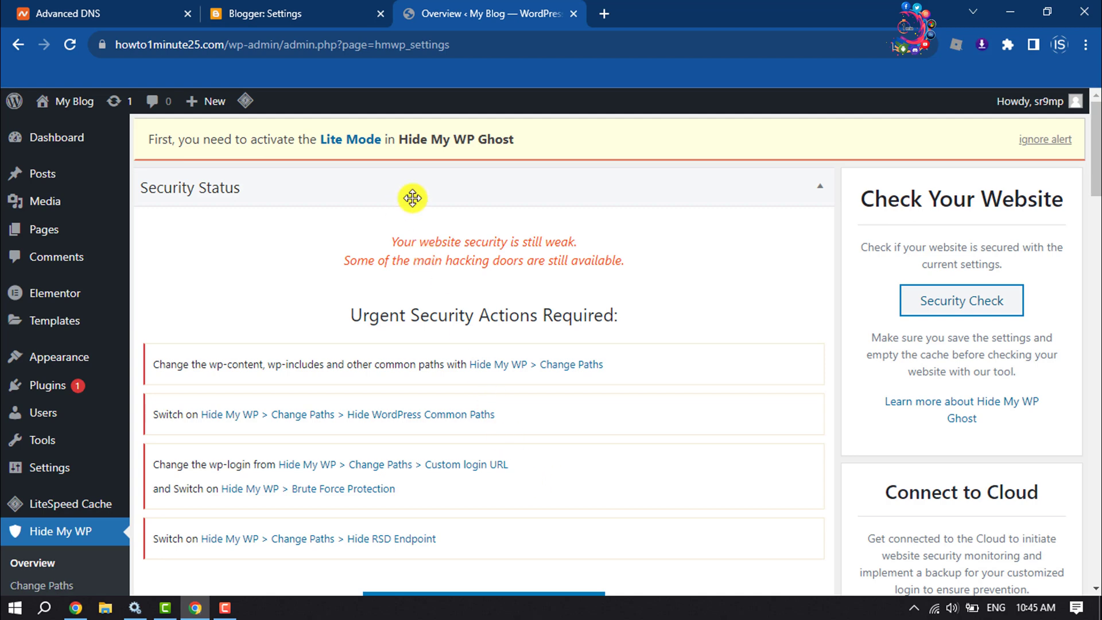
- Switch the security level to Lite mode, with login path /newlogin, and save it
click(363, 143)
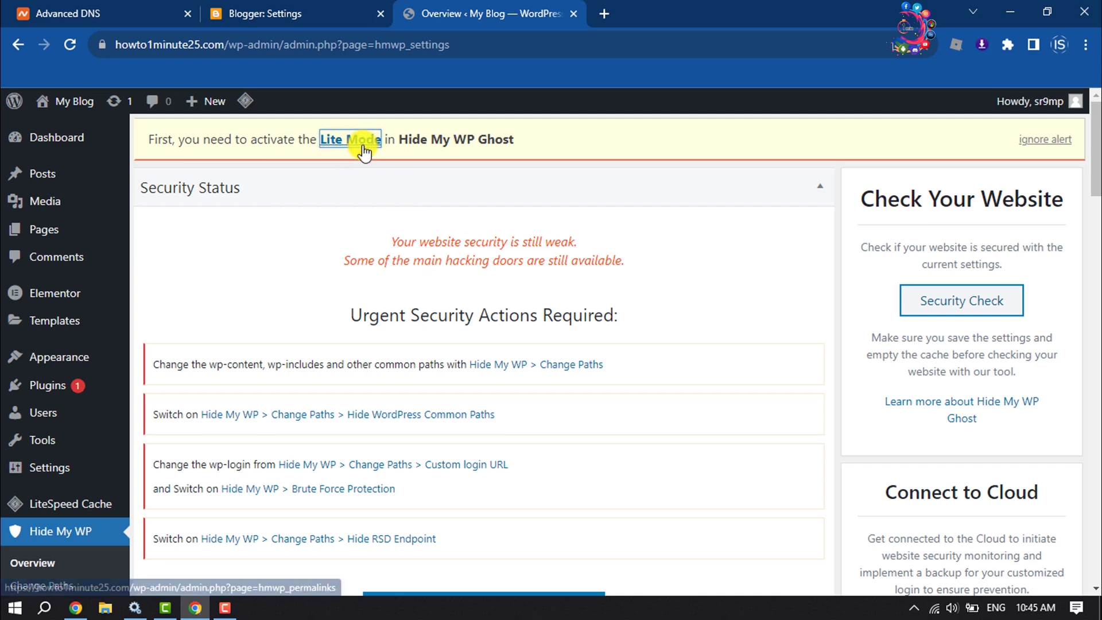
click(534, 235)
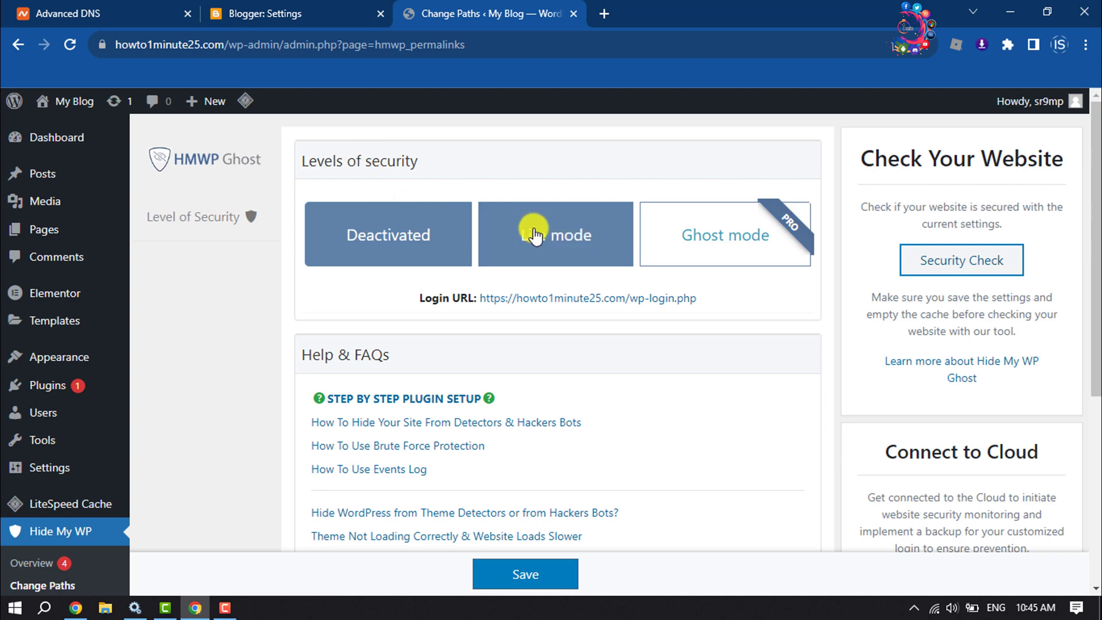
click(557, 250)
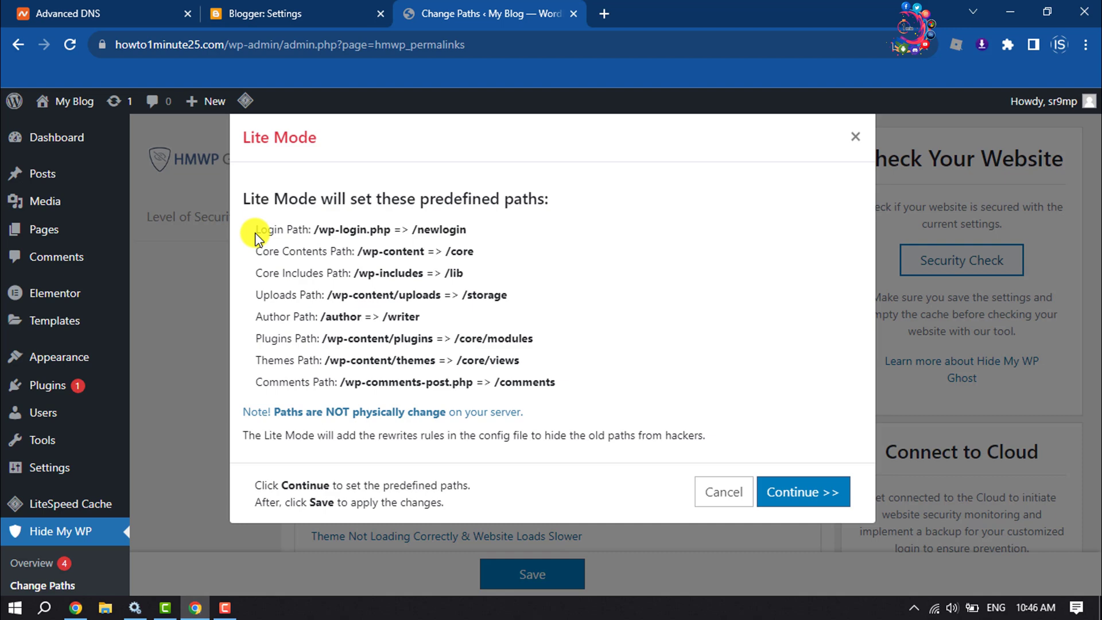
drag(255, 231, 402, 230)
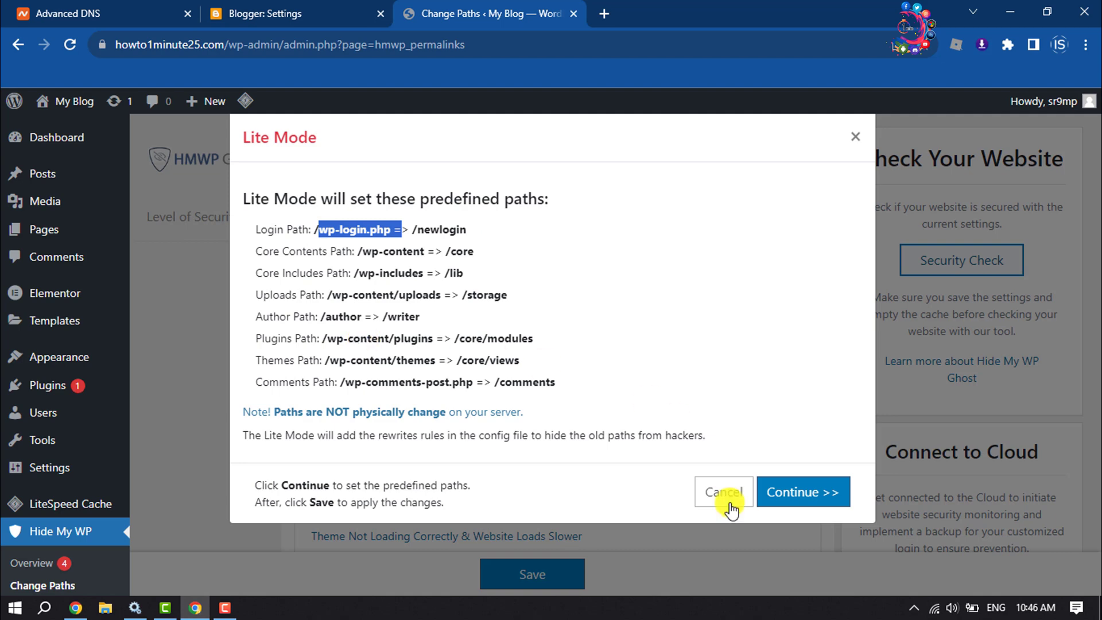
click(806, 495)
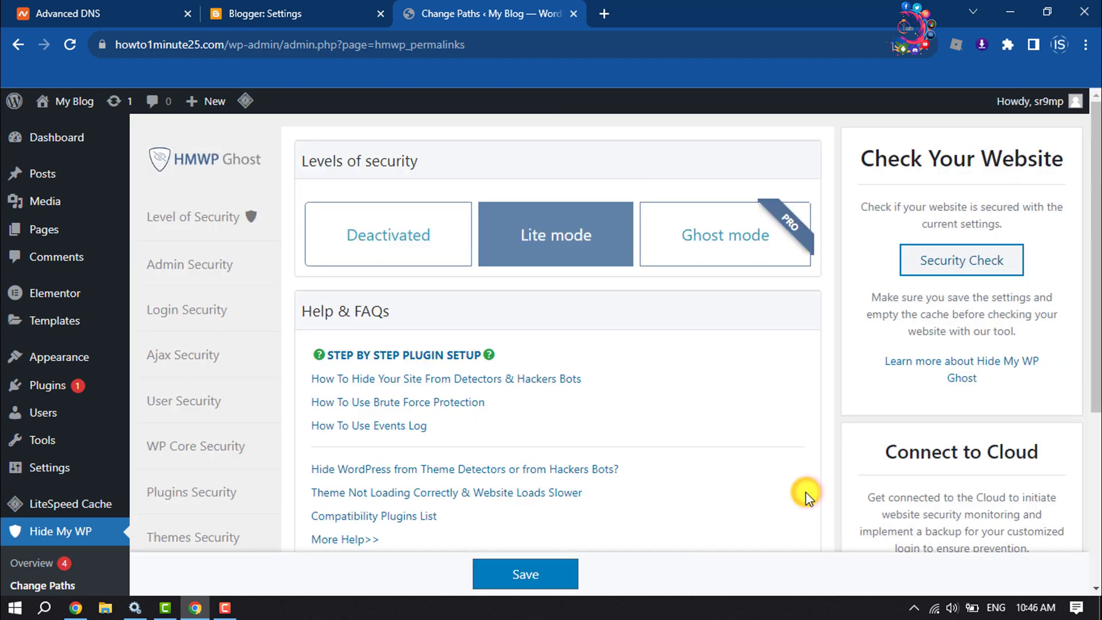
click(528, 574)
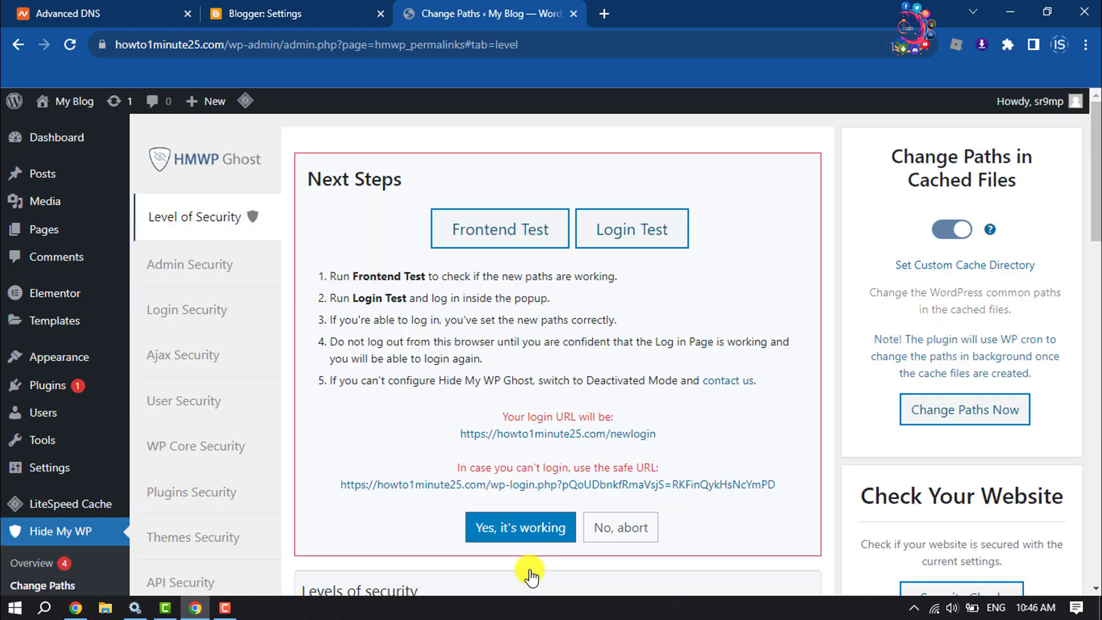
scroll(529, 574, down, 20)
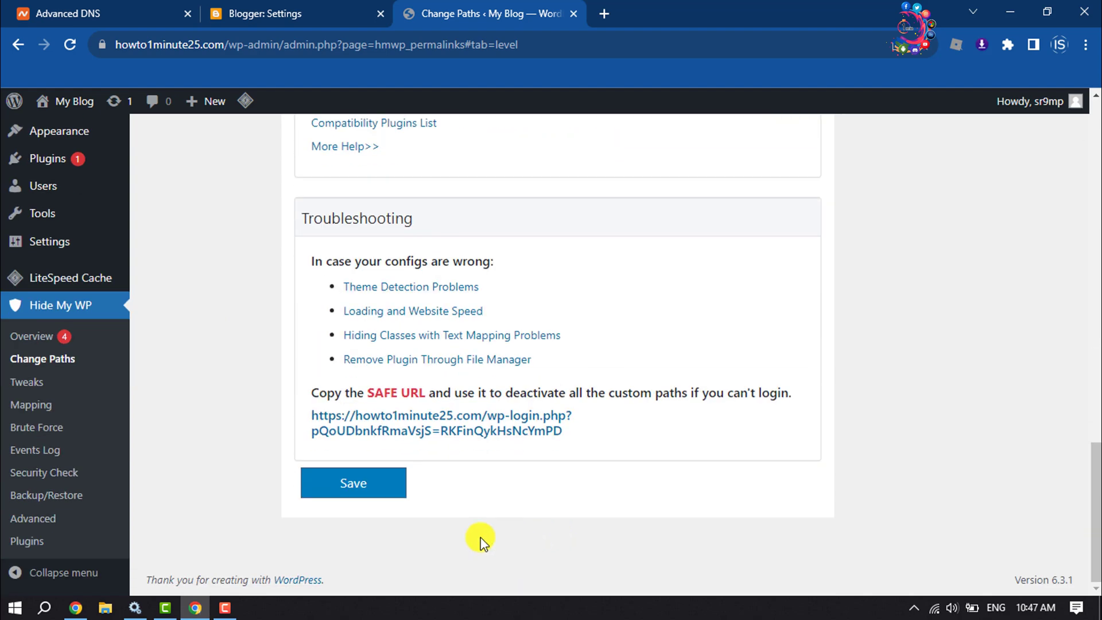
click(368, 485)
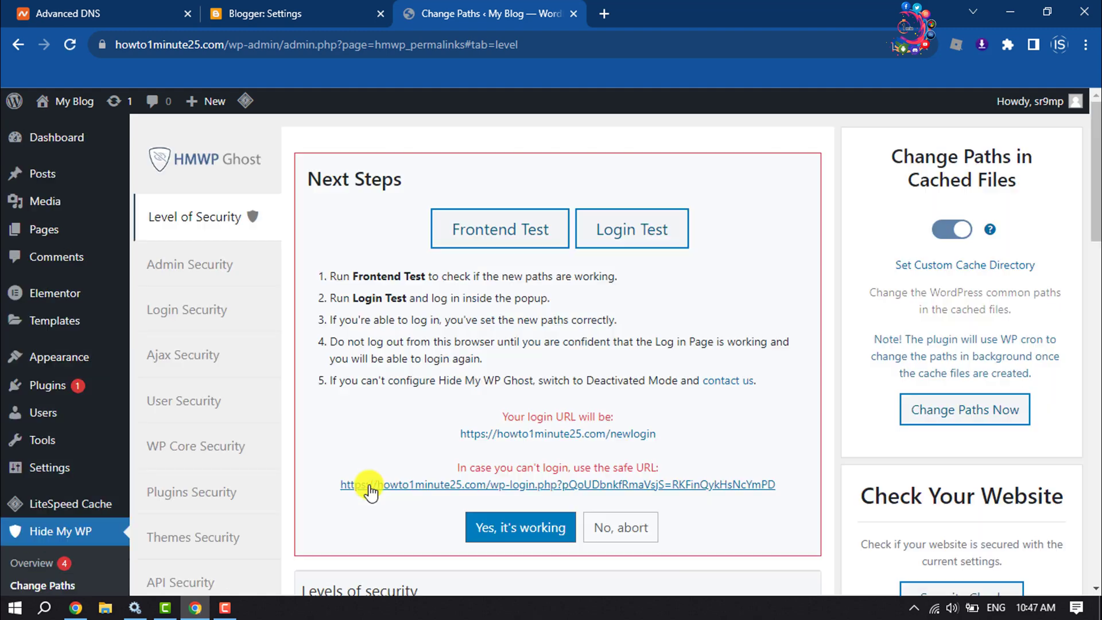
- In Plugins Security, turn on Hide All The Plugins and save
click(202, 499)
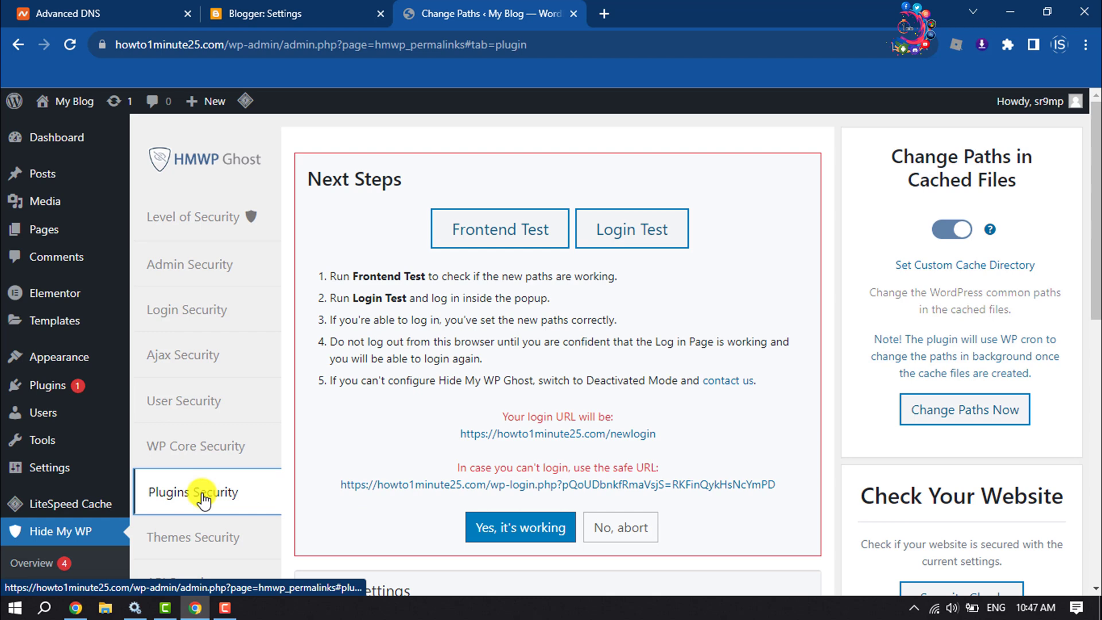
scroll(563, 401, down, 5)
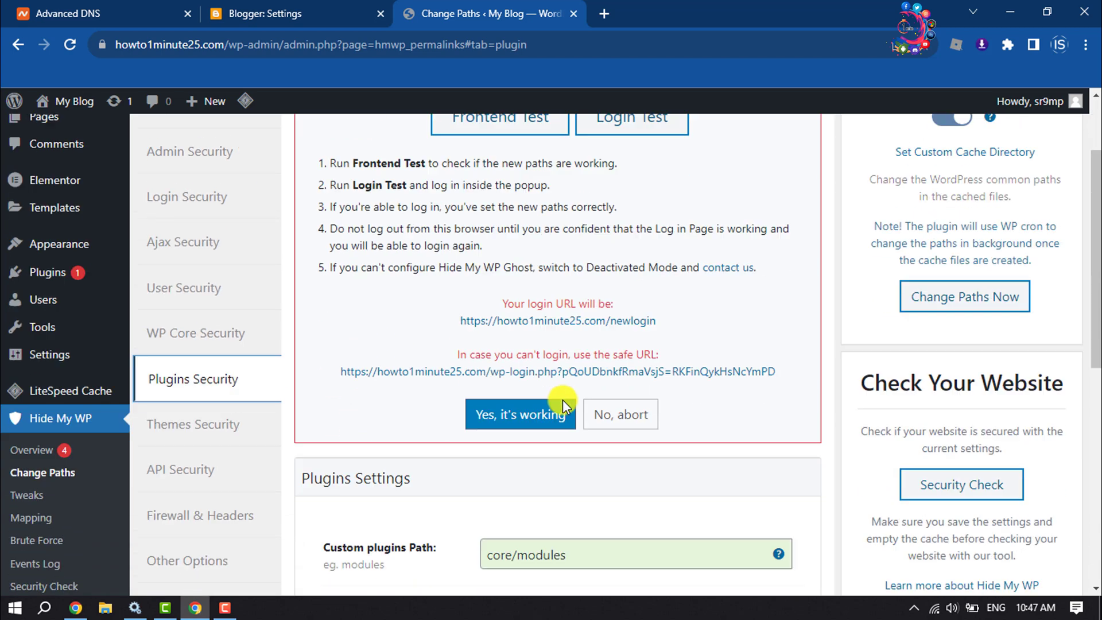
scroll(563, 400, down, 1)
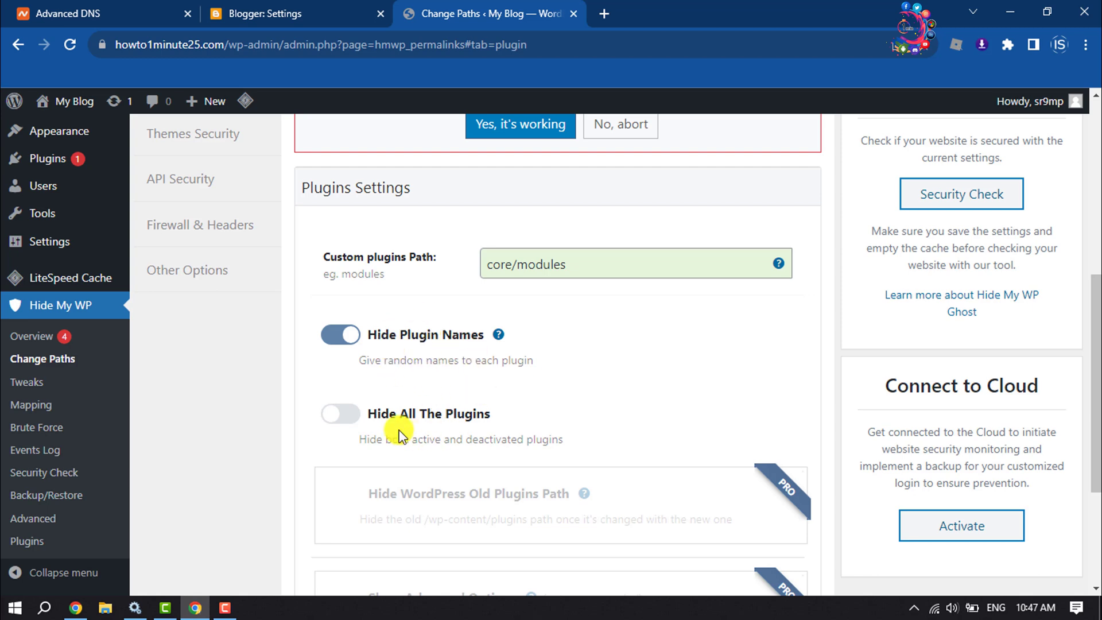
click(346, 419)
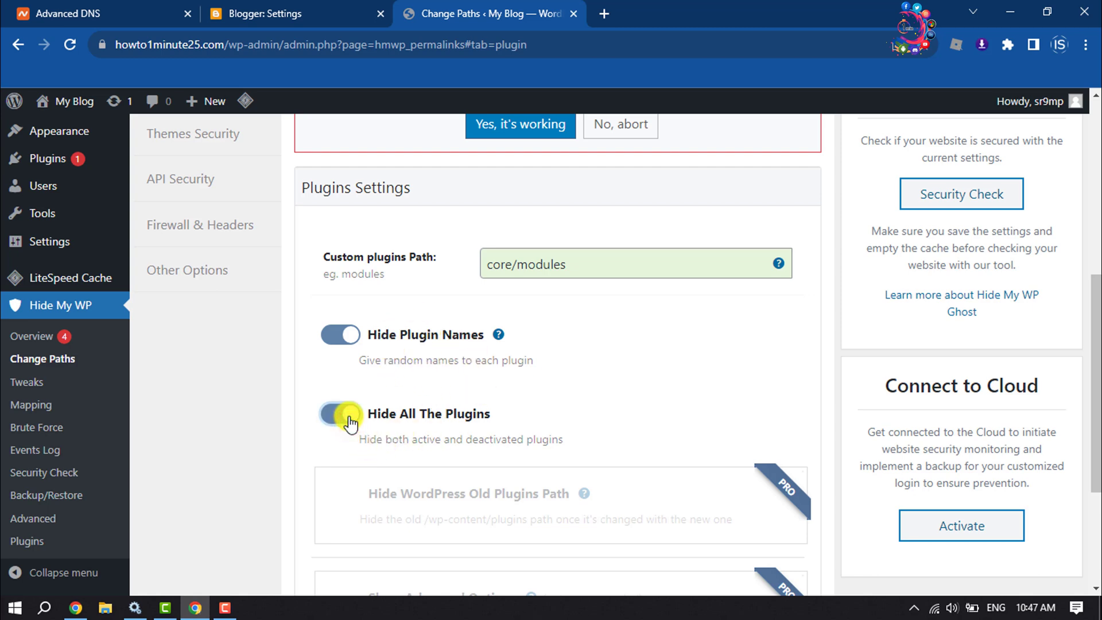
scroll(350, 424, up, 1)
scroll(351, 424, down, 4)
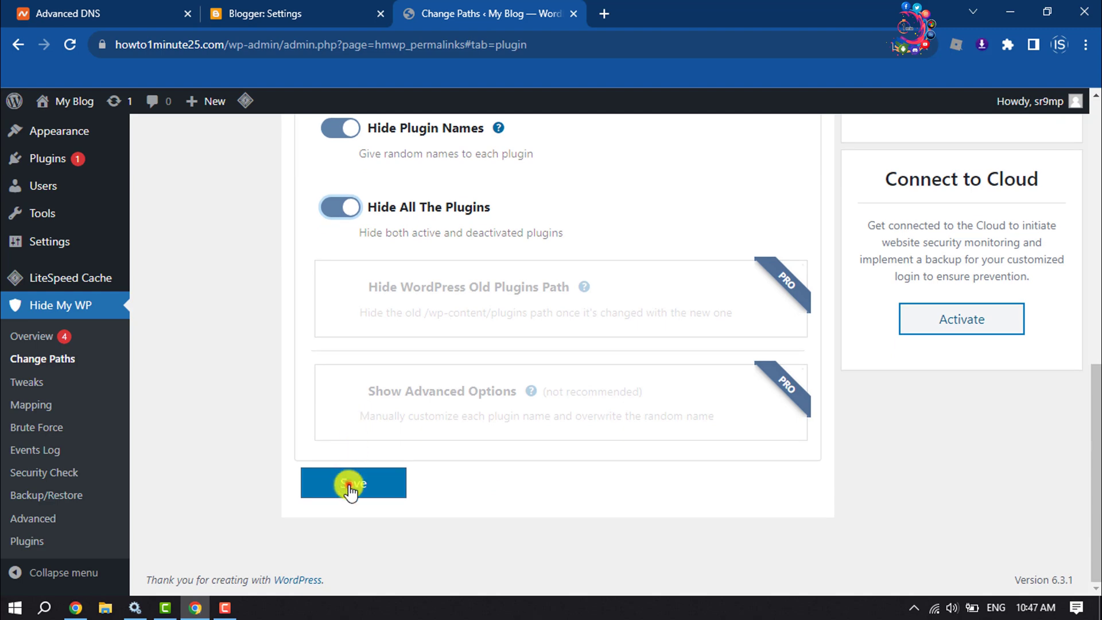
click(350, 485)
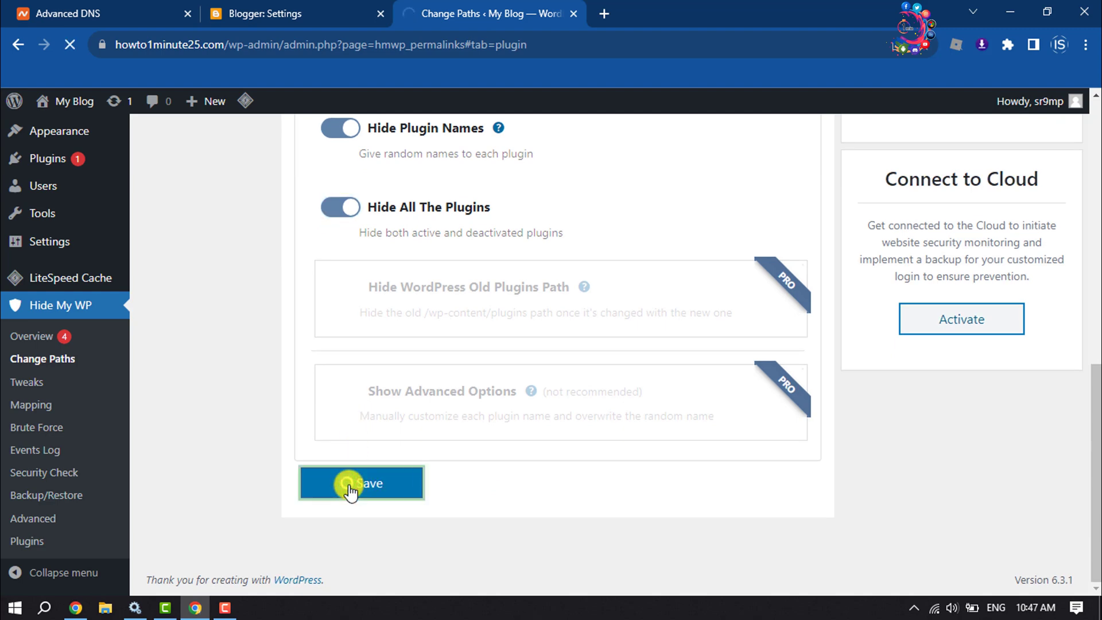
- In Themes Security, keep theme names hidden with path core/views and style design.css, and save
scroll(189, 517, down, 3)
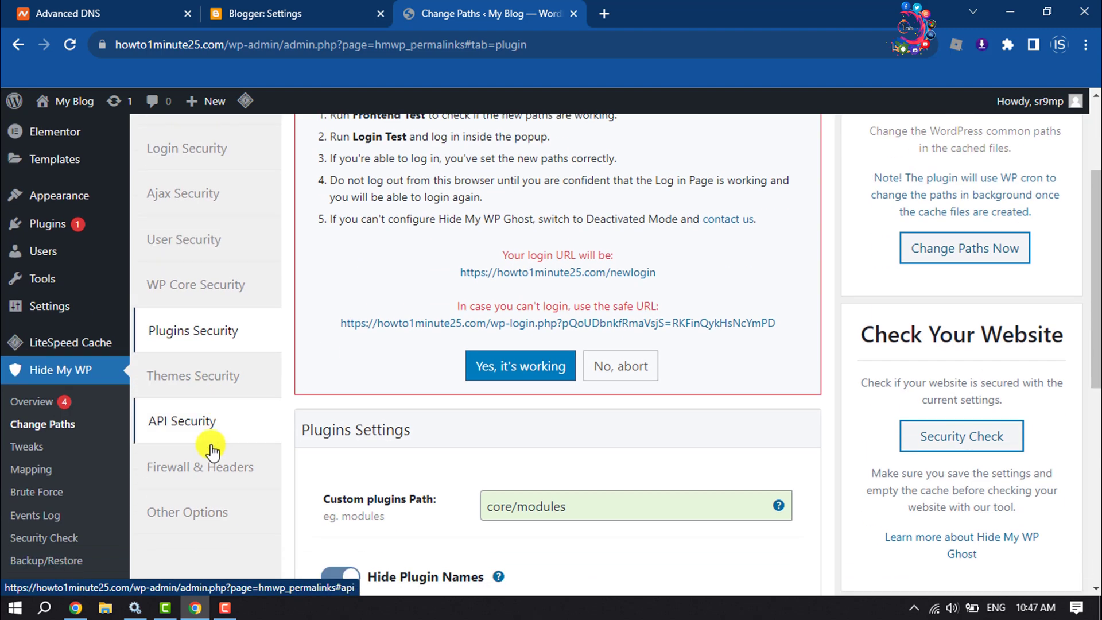
click(217, 379)
scroll(401, 396, down, 4)
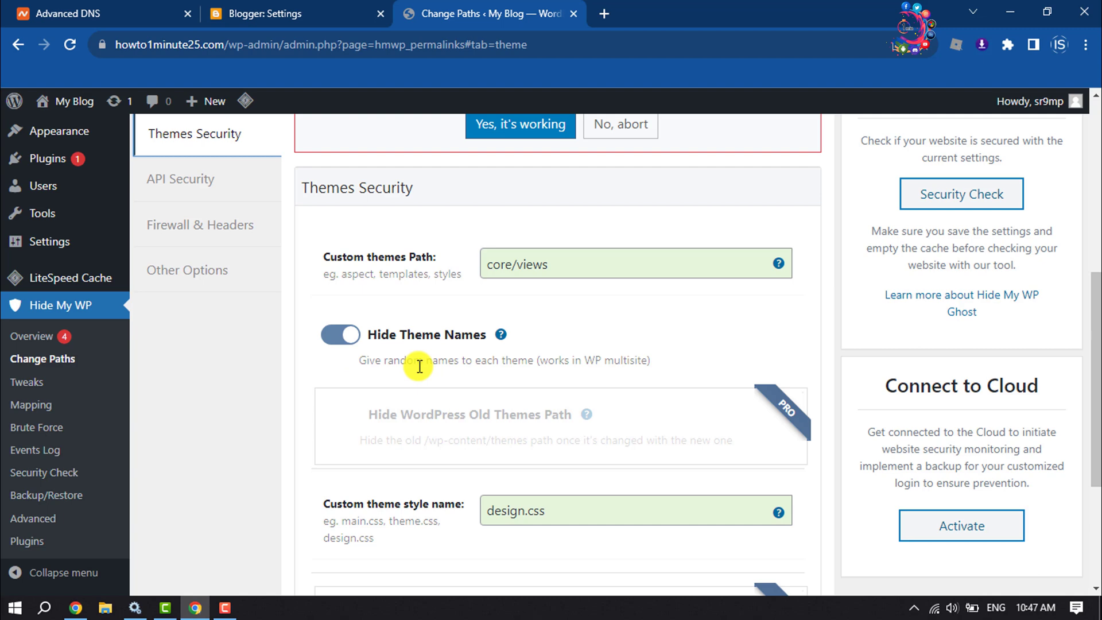
scroll(456, 298, down, 4)
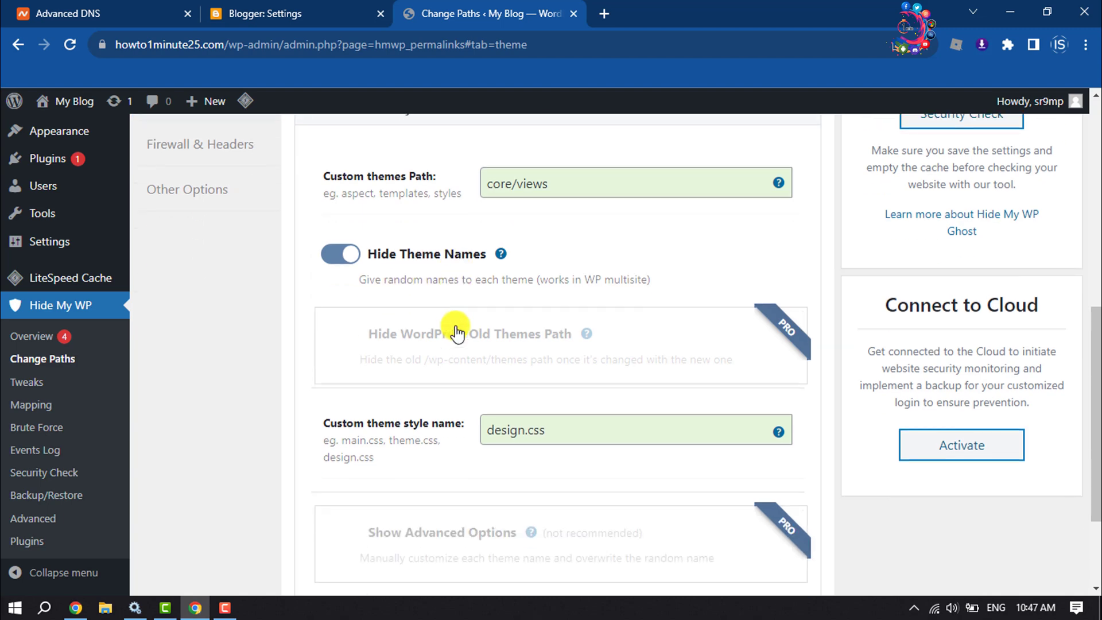
click(363, 499)
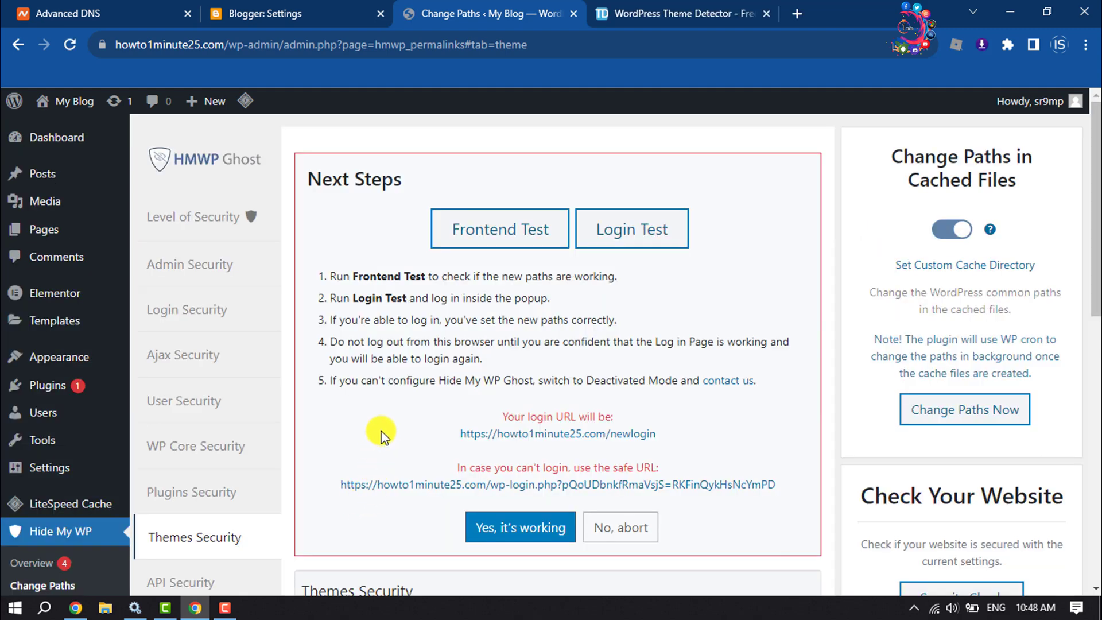
click(648, 14)
click(470, 11)
key(ctrl+Tab)
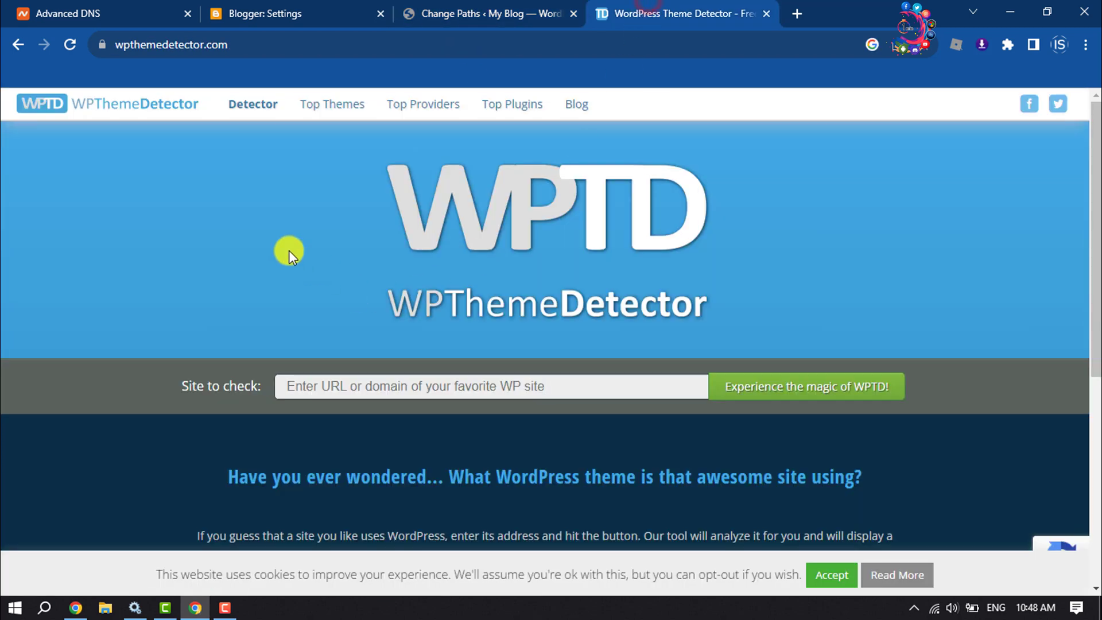
triple_click(586, 386)
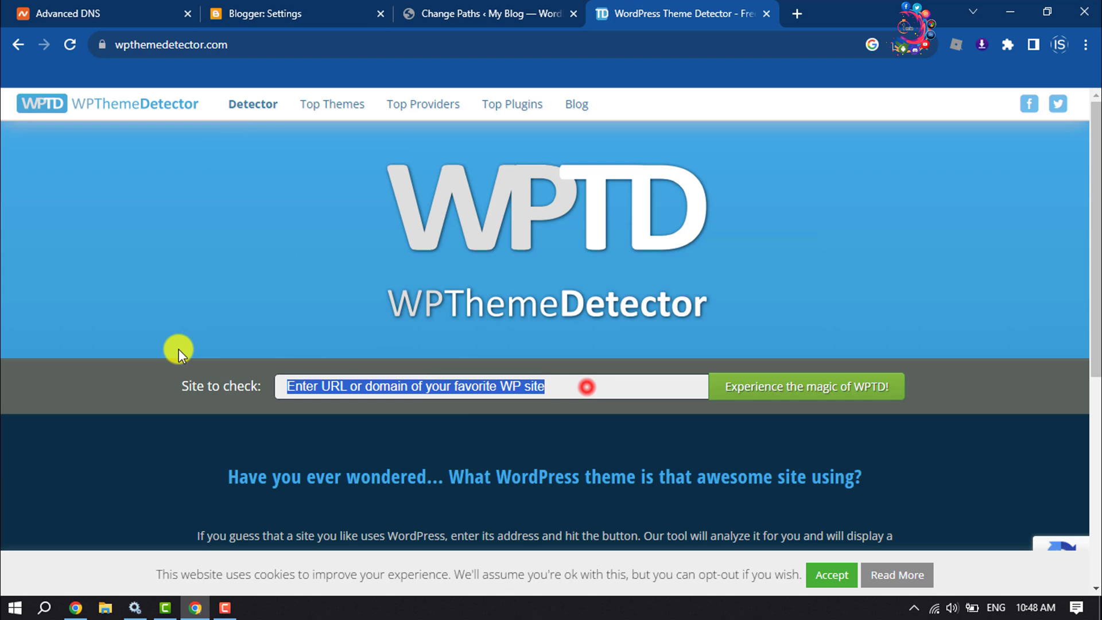
text(https://howto1minute25.com/)
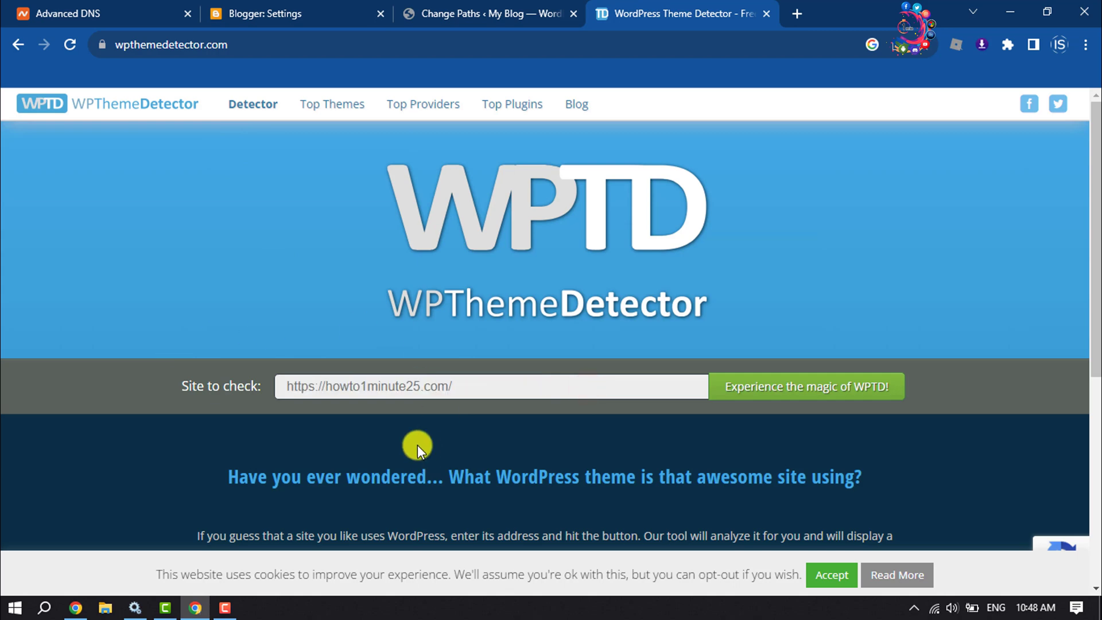
click(791, 387)
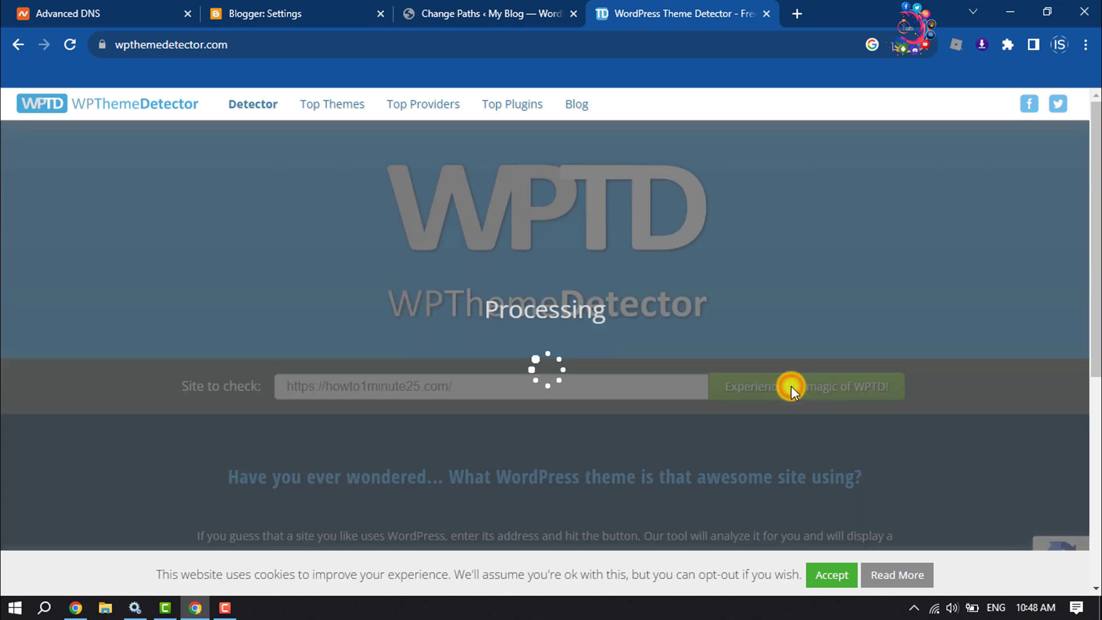
scroll(791, 396, down, 4)
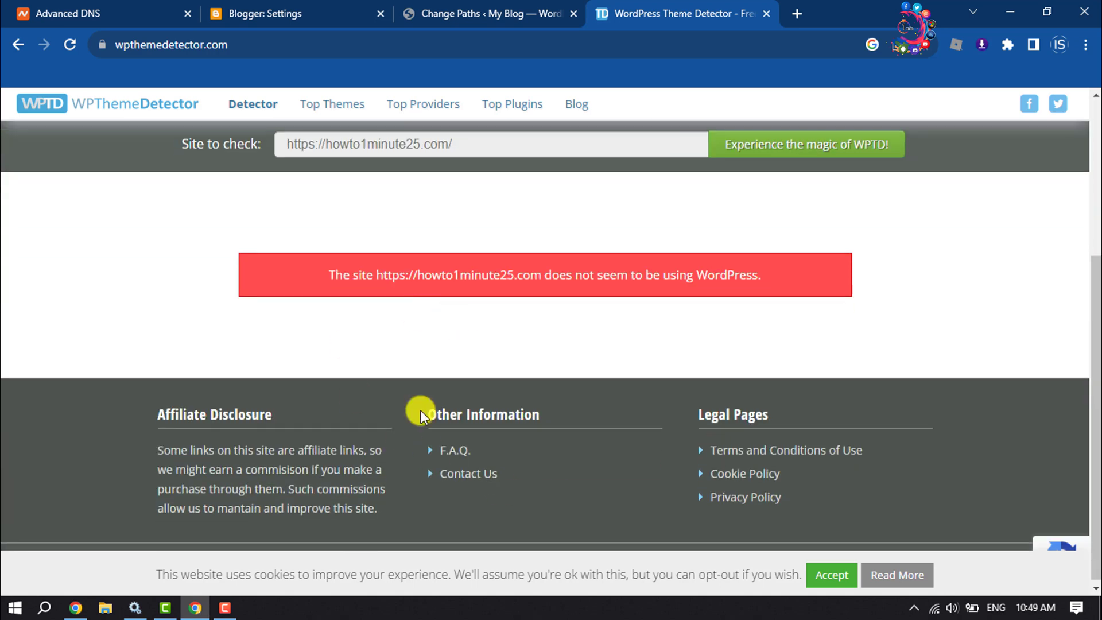
scroll(420, 409, up, 4)
scroll(438, 305, down, 3)
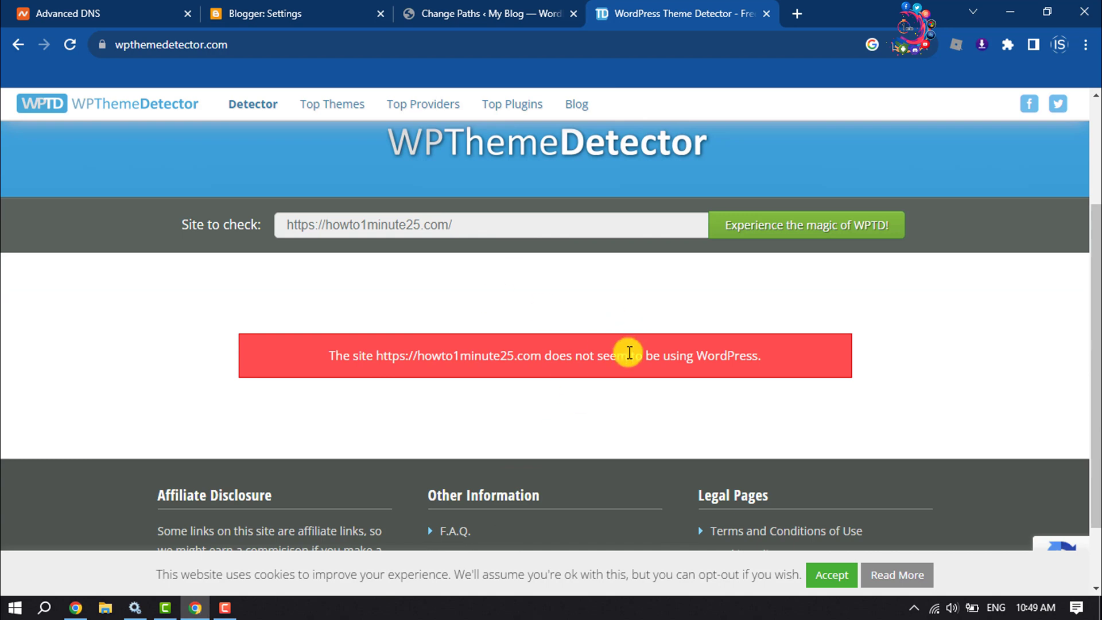
scroll(626, 355, up, 1)
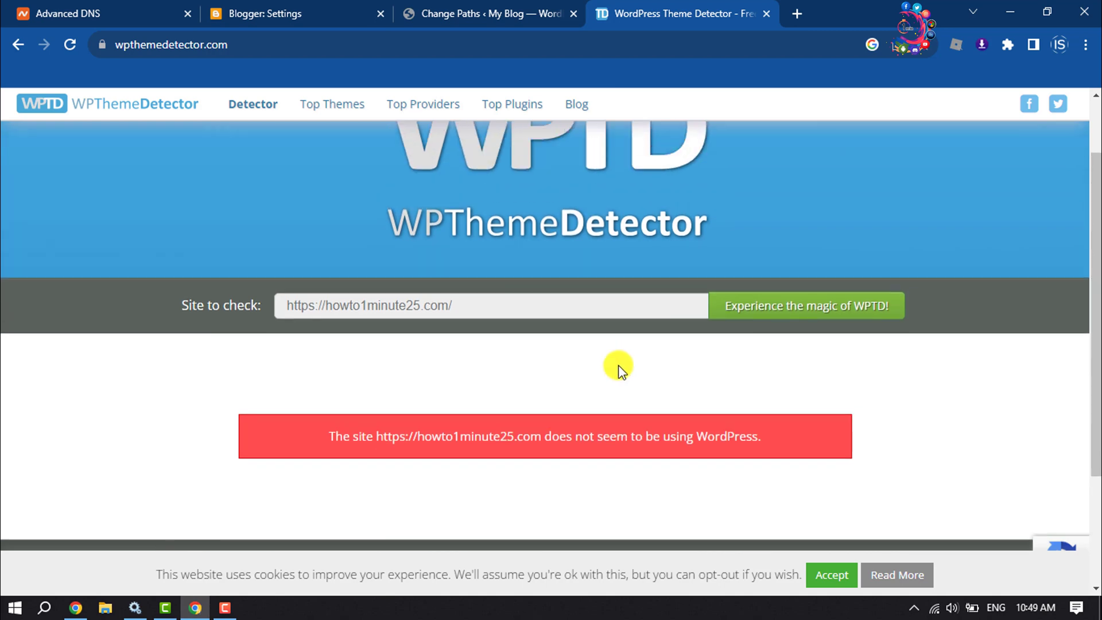